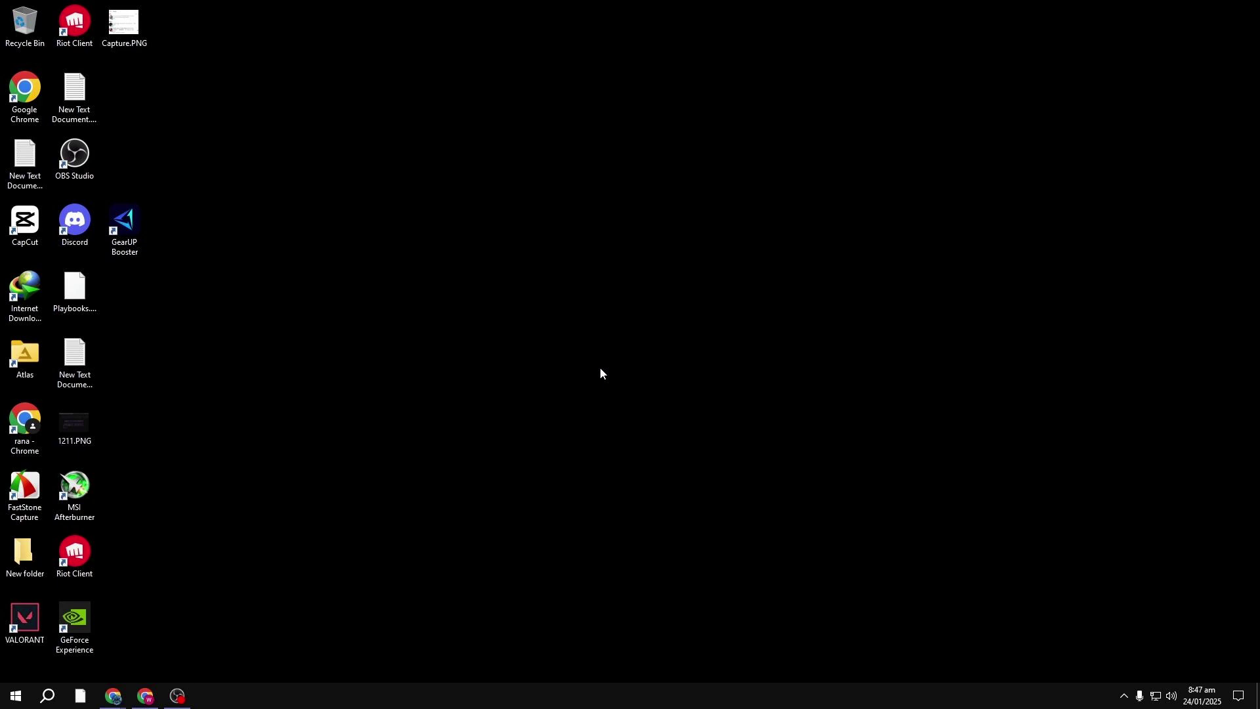
Launch Command Prompt as administrator from a Start search for 'cmd' and enter wsreset
{"action": "key", "text": "super"}
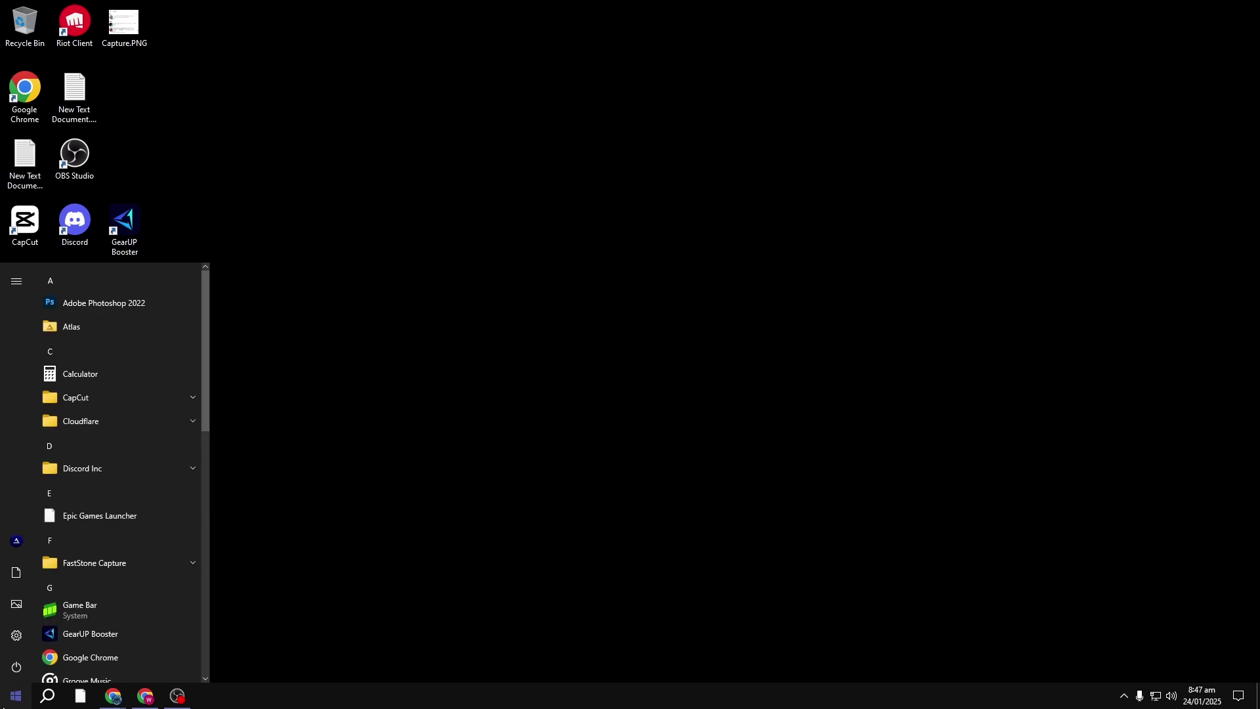
{"action": "type", "text": "cmd"}
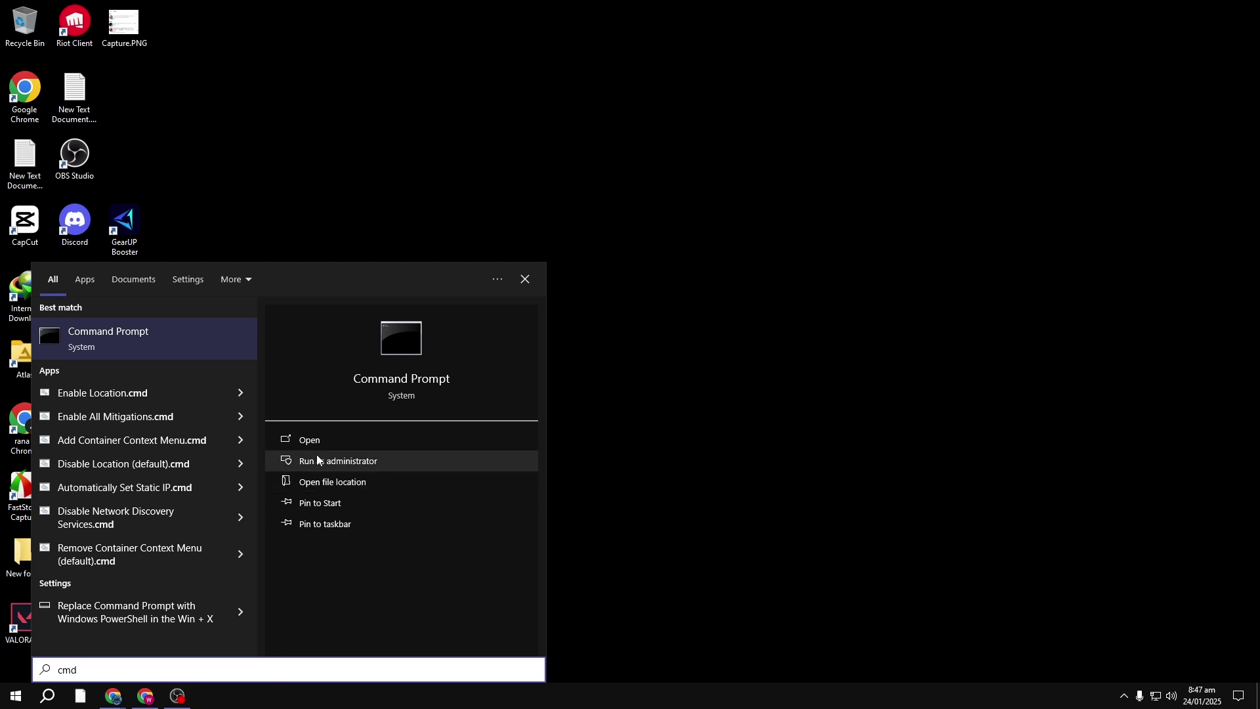
{"action": "left_click", "coordinate": [347, 462]}
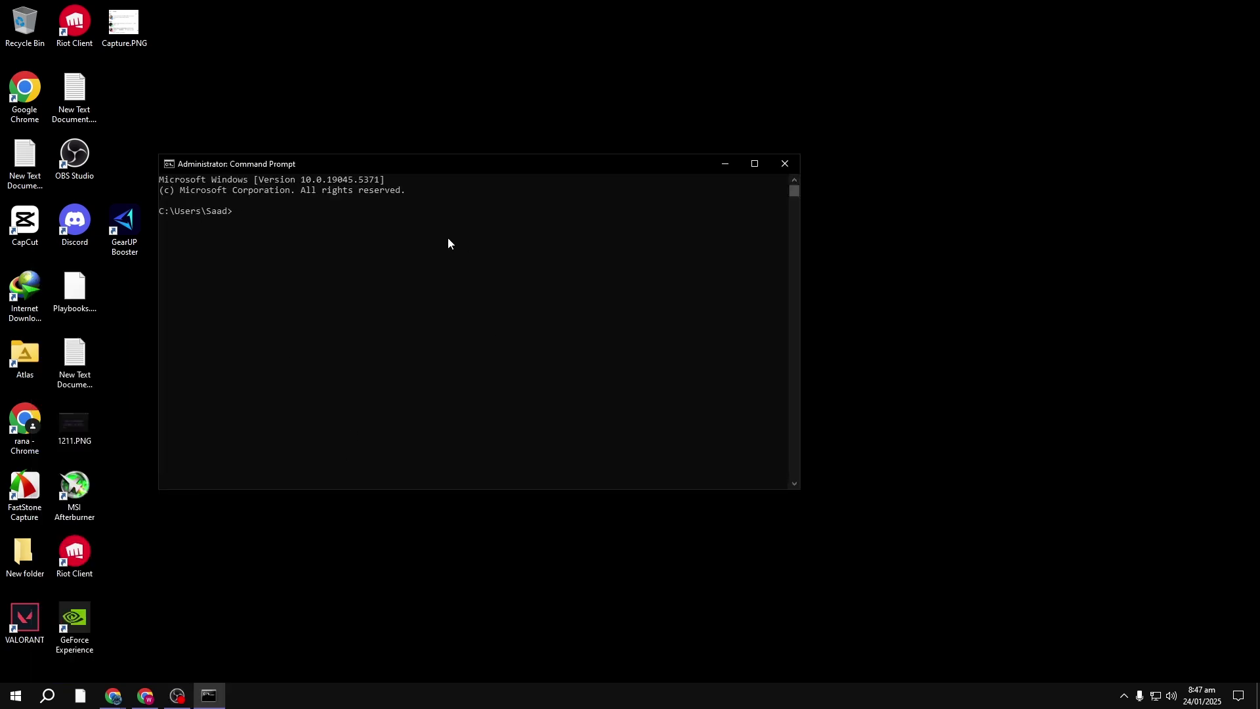
{"action": "type", "text": "wsreset"}
Run wsreset, enlarge the reopened Store window, check its Downloads list, then close the Store
{"action": "key", "text": "Return"}
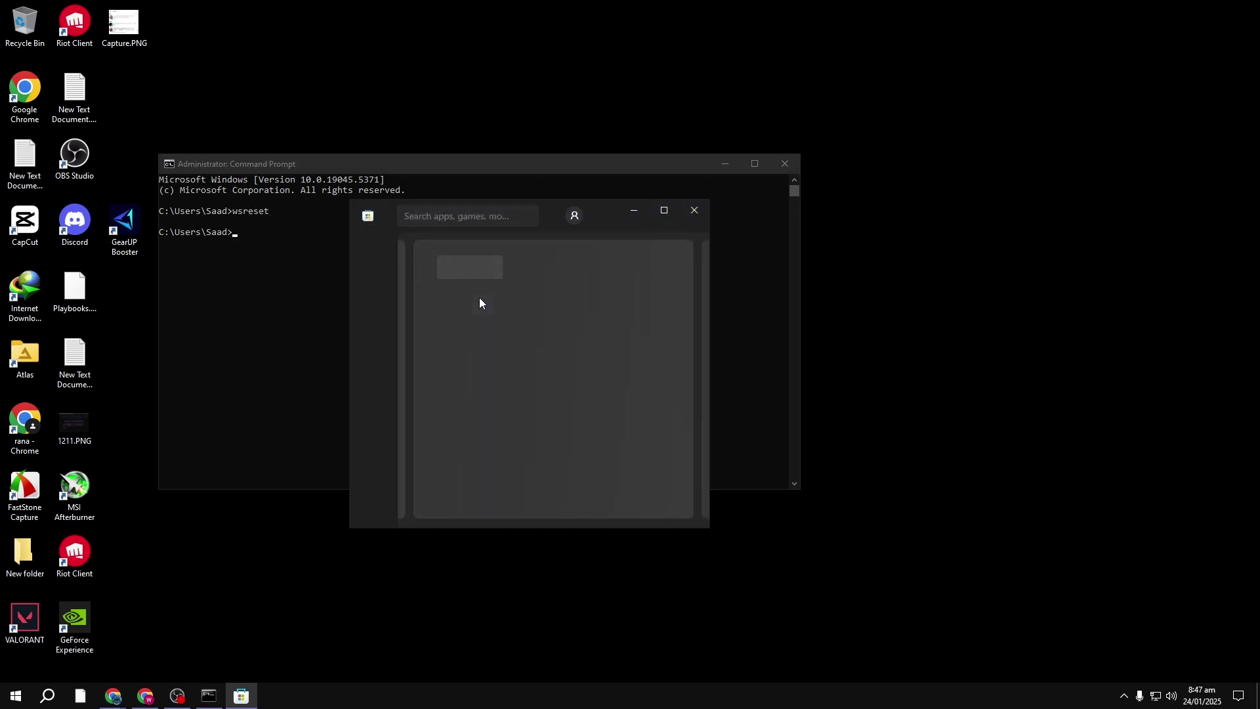
{"action": "left_click", "coordinate": [348, 199]}
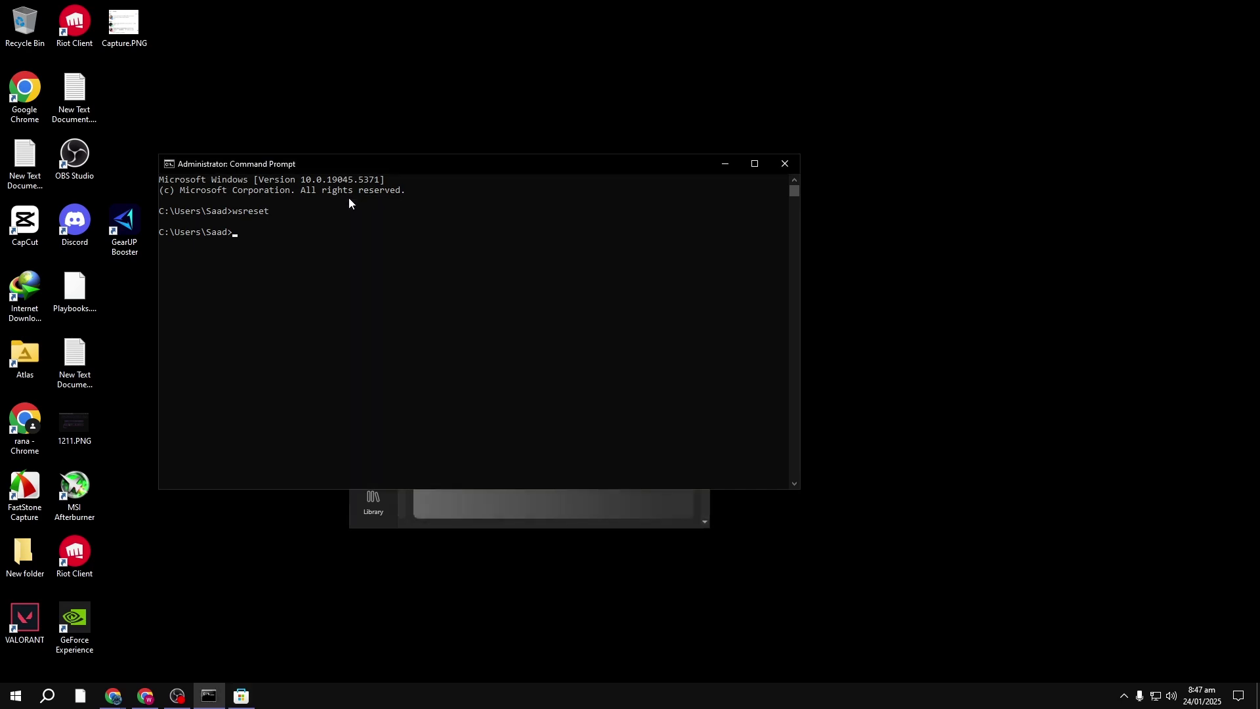
{"action": "left_click_drag", "start_coordinate": [490, 525], "coordinate": [525, 666]}
{"action": "left_click_drag", "start_coordinate": [706, 379], "coordinate": [1247, 420]}
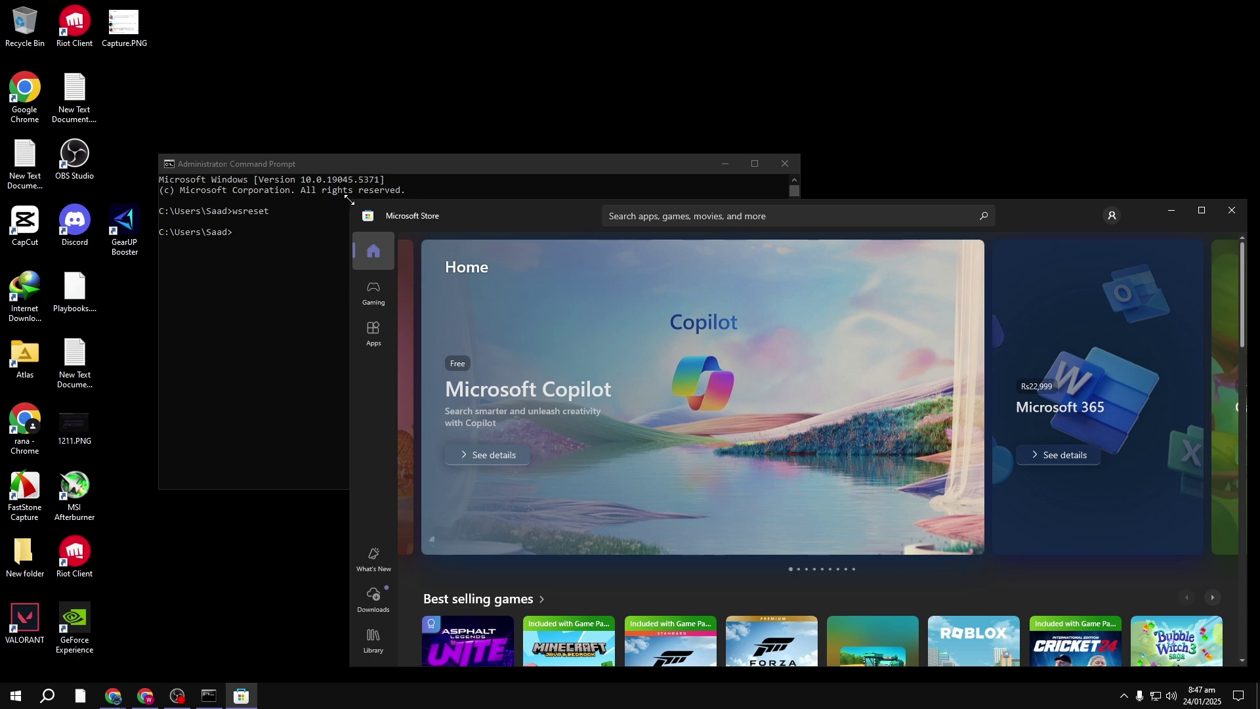
{"action": "left_click_drag", "start_coordinate": [350, 198], "coordinate": [215, 124]}
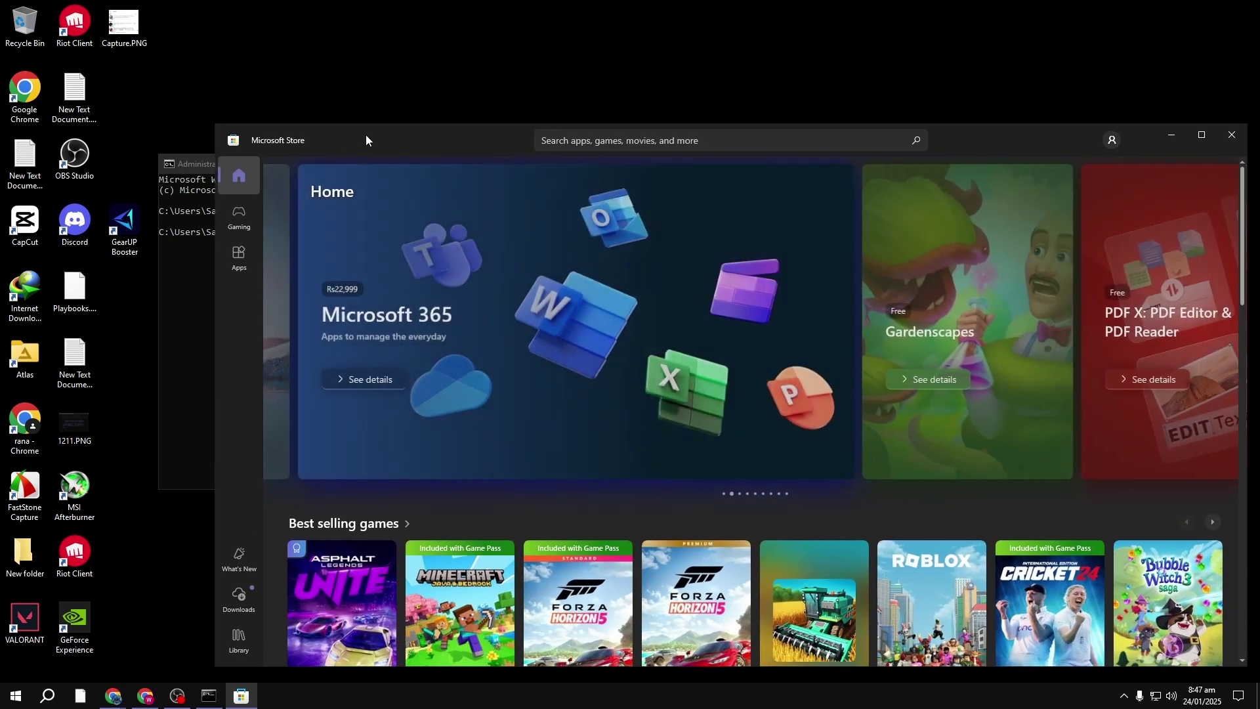
{"action": "left_click", "coordinate": [240, 597]}
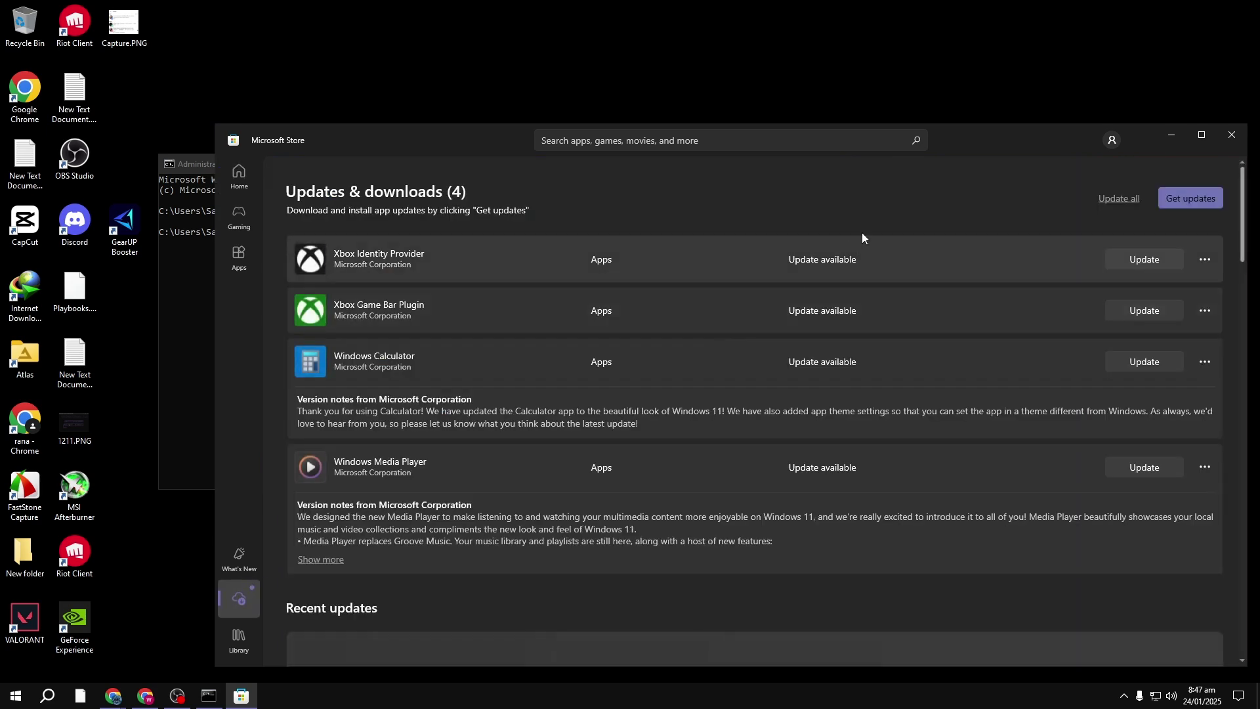
{"action": "left_click", "coordinate": [1226, 136]}
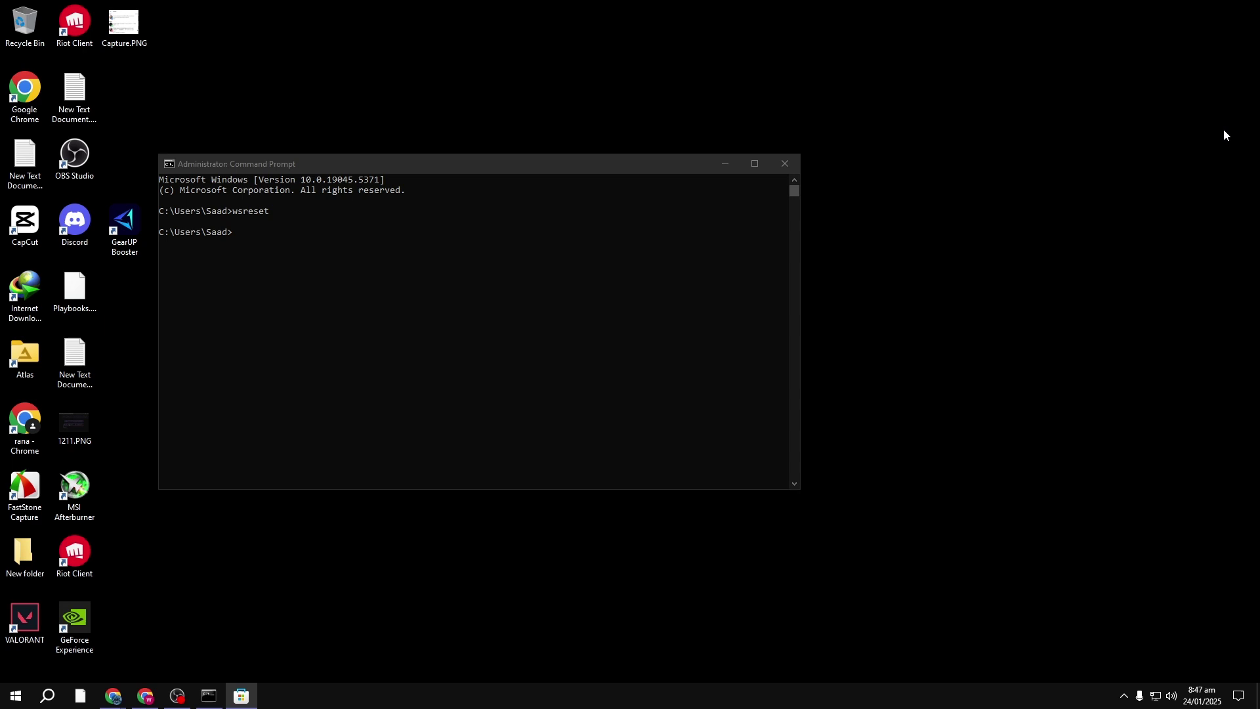
Close Command Prompt and paste the Get-AppXPackage re-register command into an admin PowerShell
{"action": "left_click", "coordinate": [784, 164]}
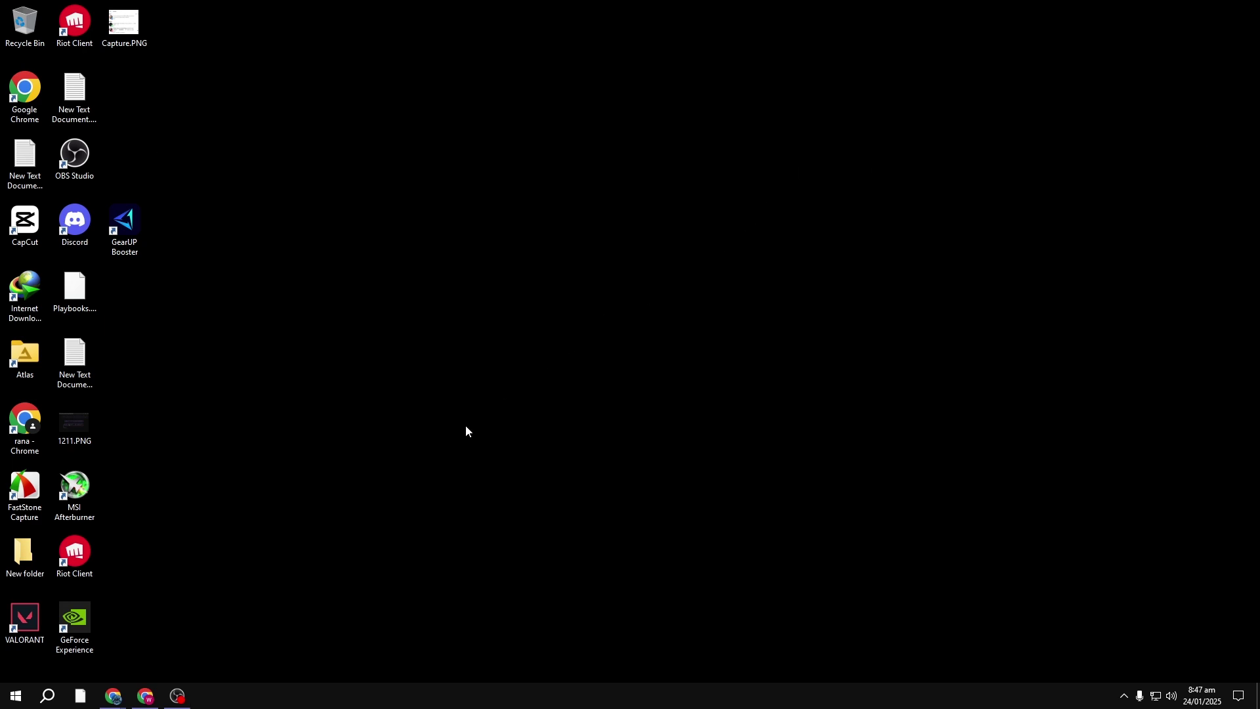
{"action": "left_click", "coordinate": [16, 696]}
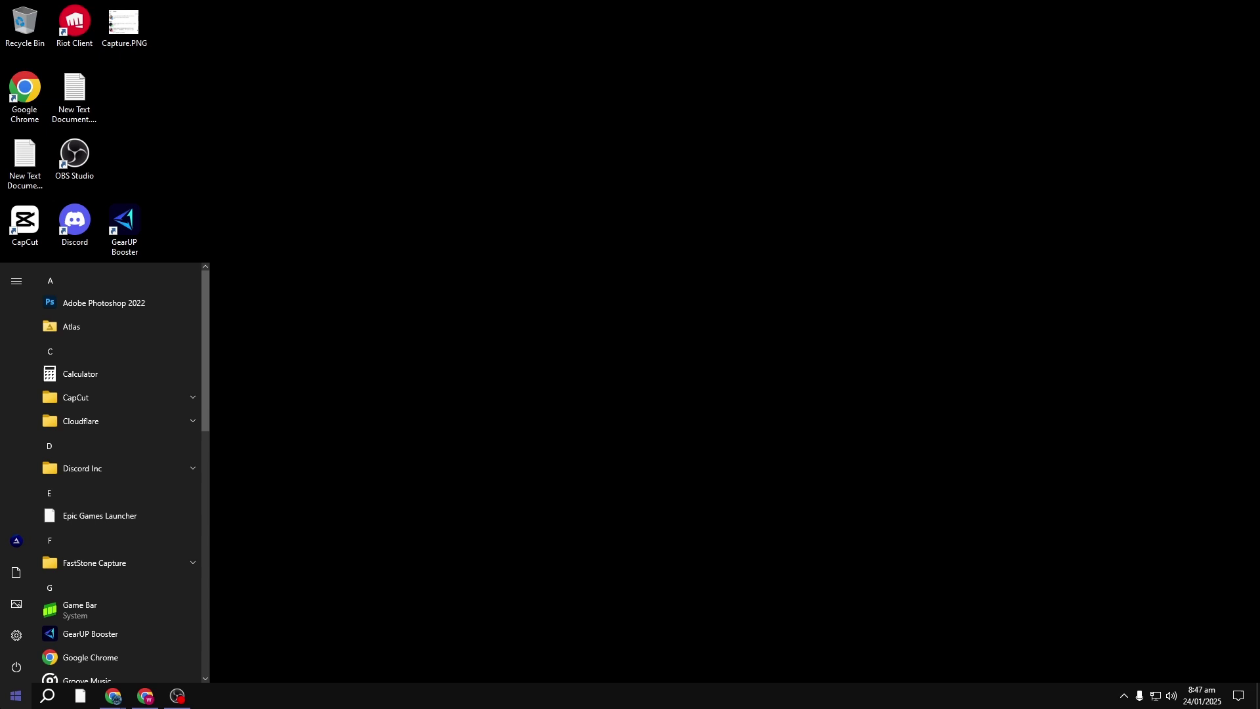
{"action": "type", "text": "powers"}
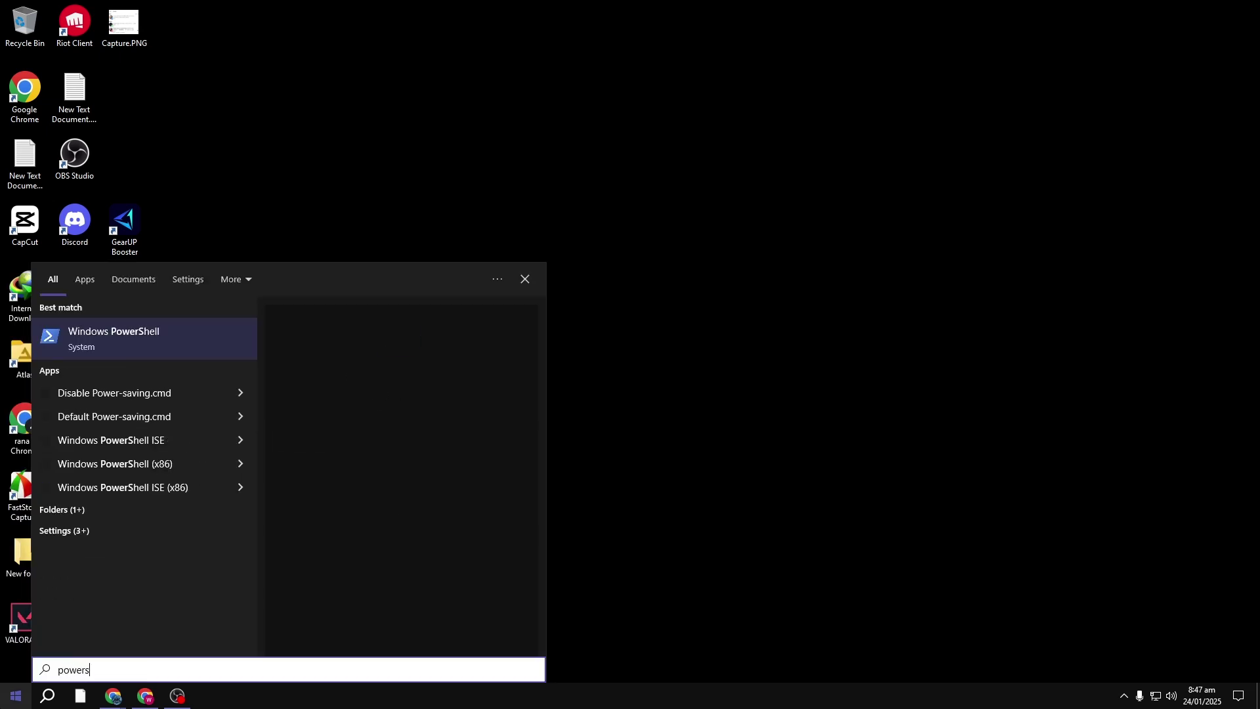
{"action": "type", "text": "hel"}
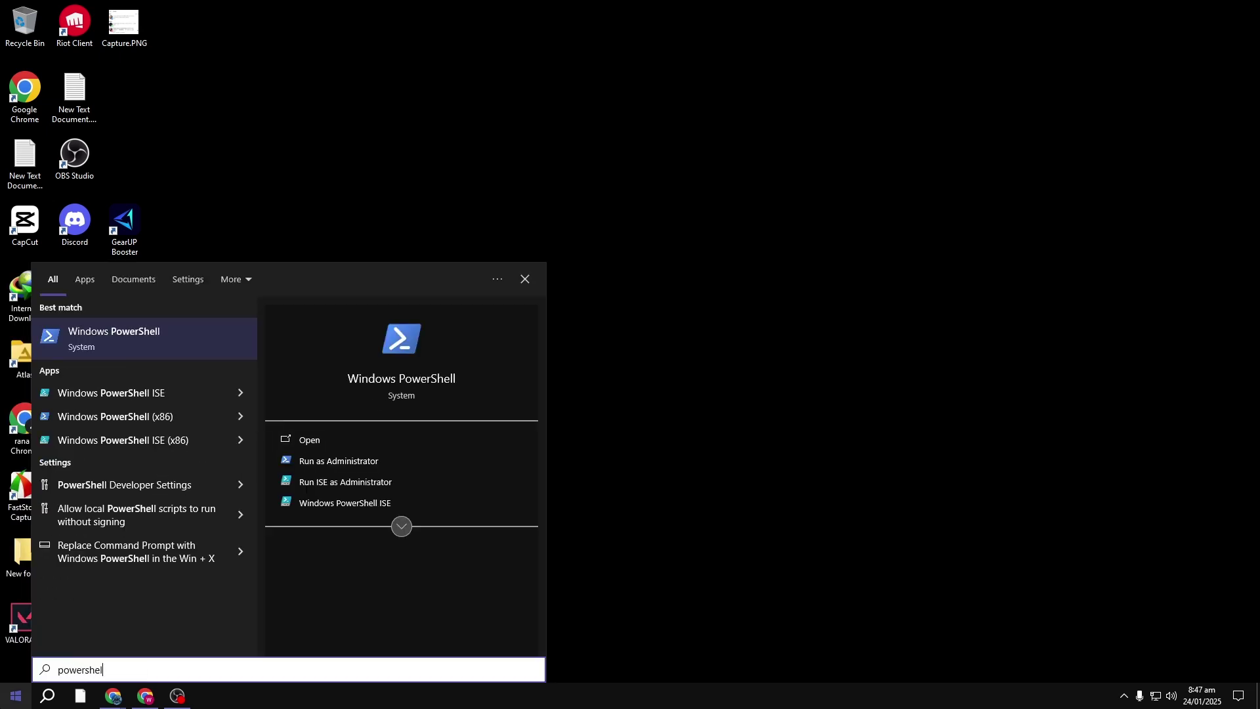
{"action": "left_click", "coordinate": [355, 463]}
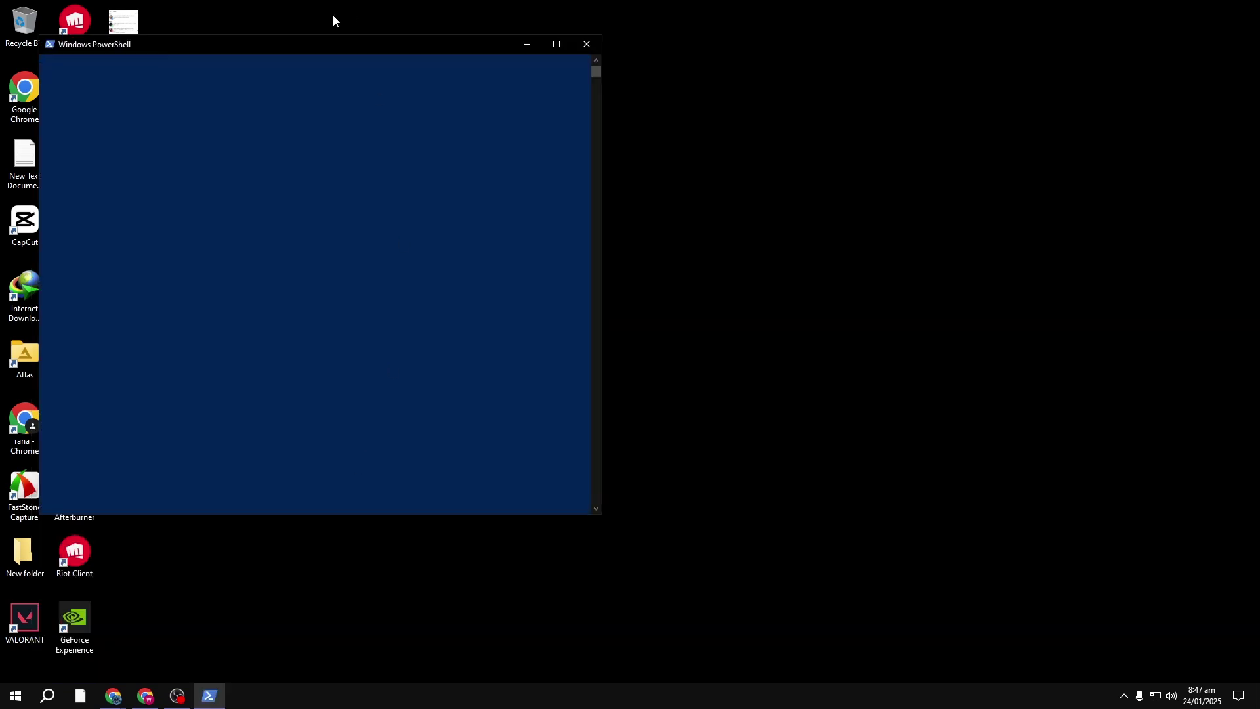
{"action": "left_click_drag", "start_coordinate": [336, 42], "coordinate": [562, 98]}
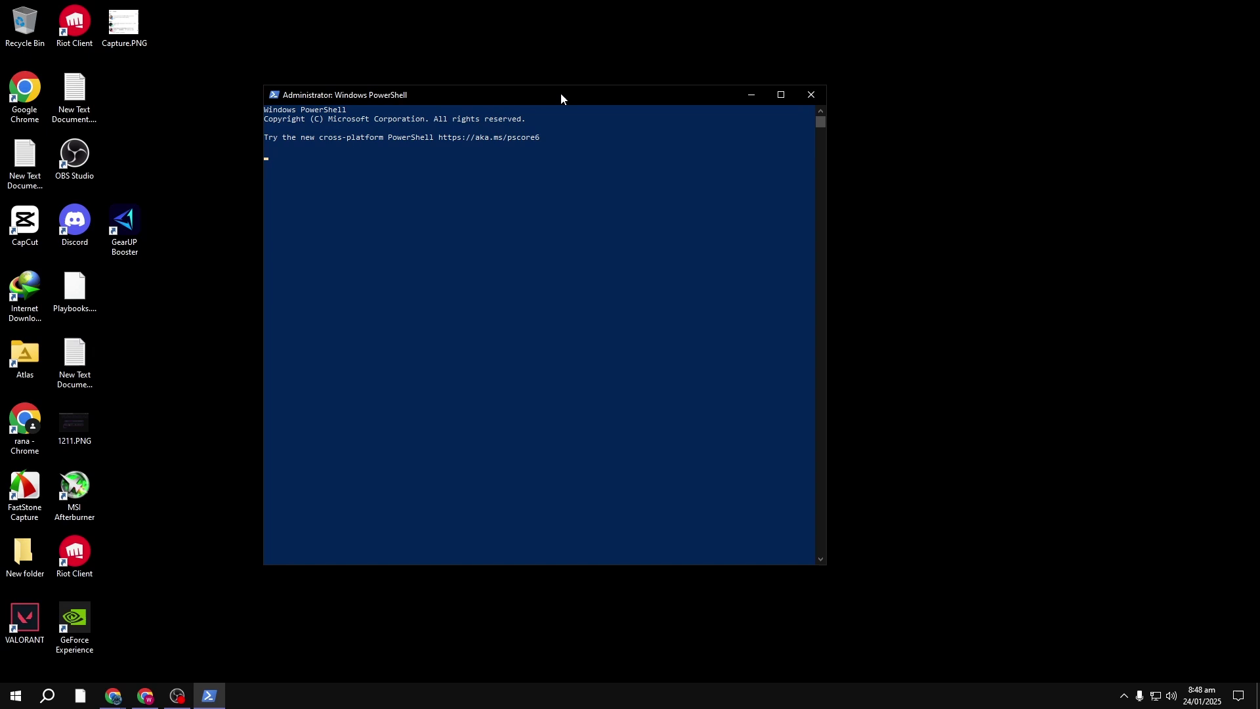
{"action": "right_click", "coordinate": [450, 202]}
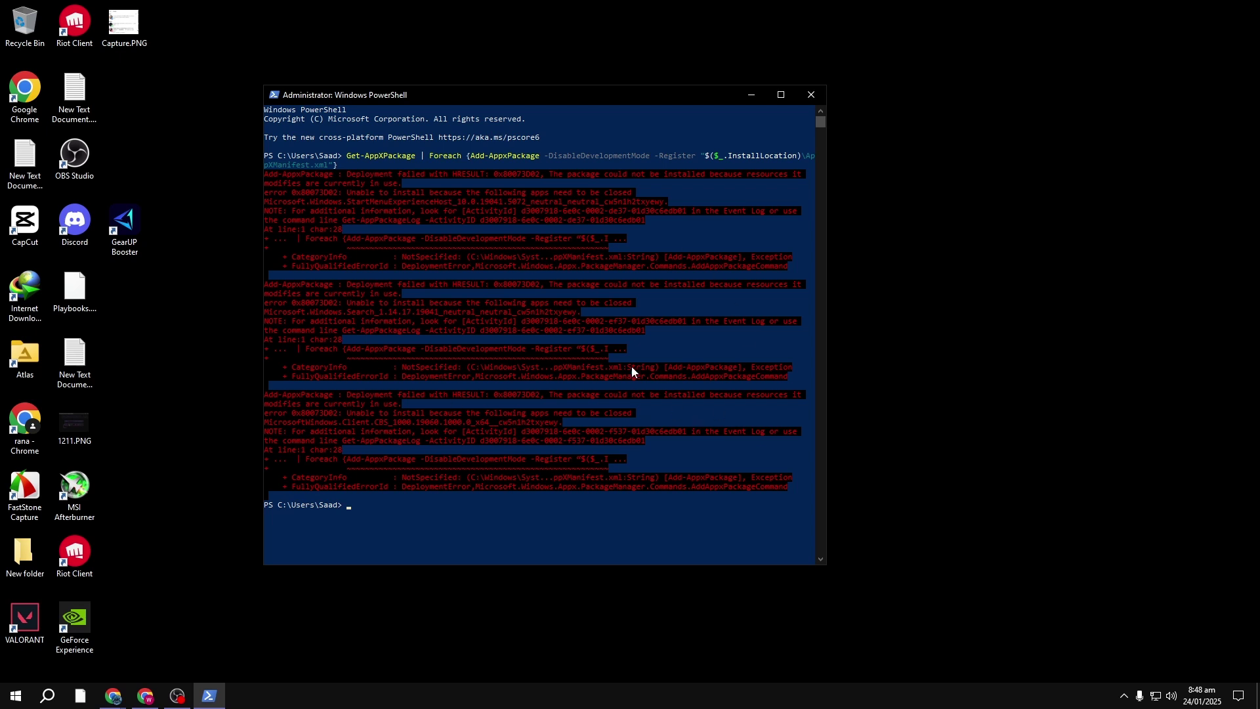
Close the administrator PowerShell window
{"action": "left_click", "coordinate": [811, 96]}
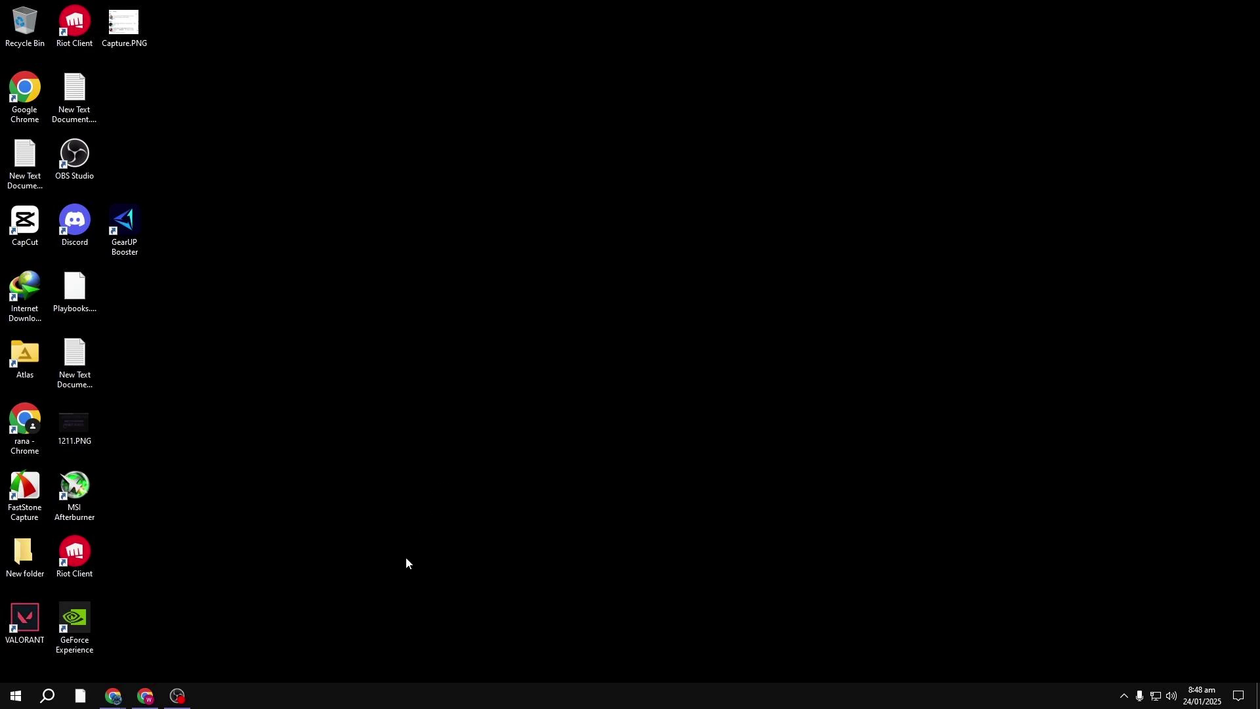
Open the Settings app from a Start search for 'sett'
{"action": "left_click", "coordinate": [16, 695]}
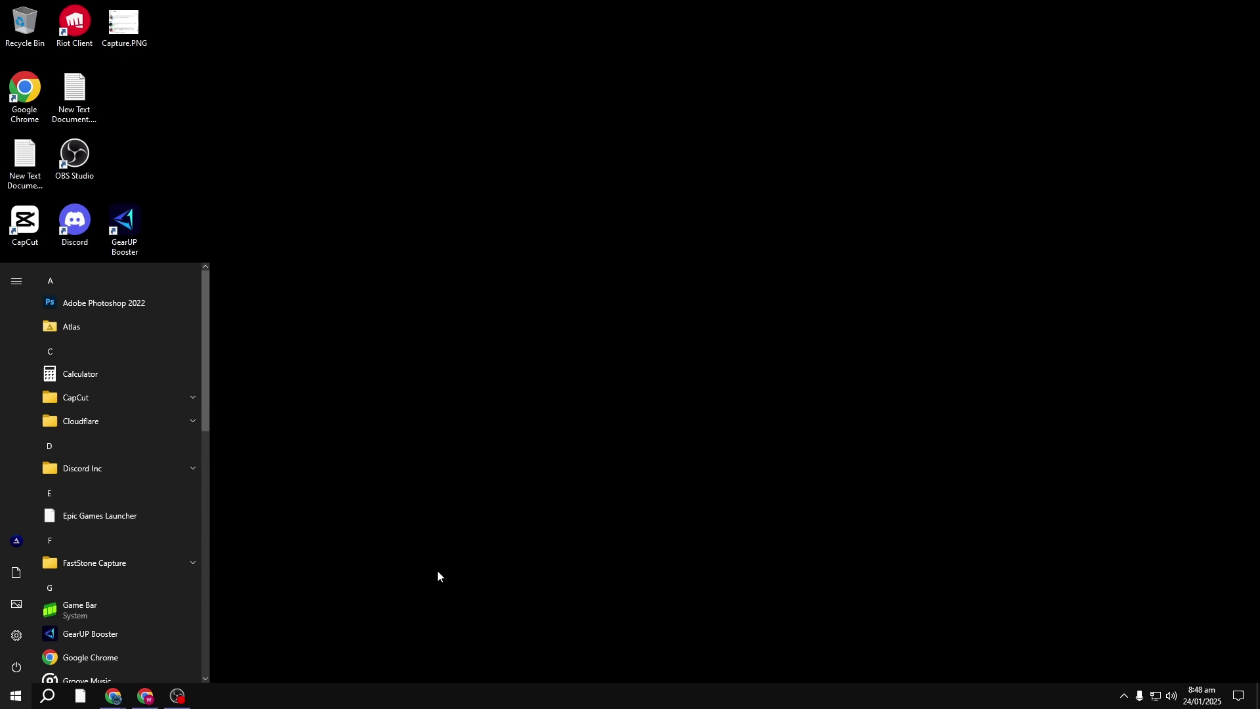
{"action": "type", "text": "set"}
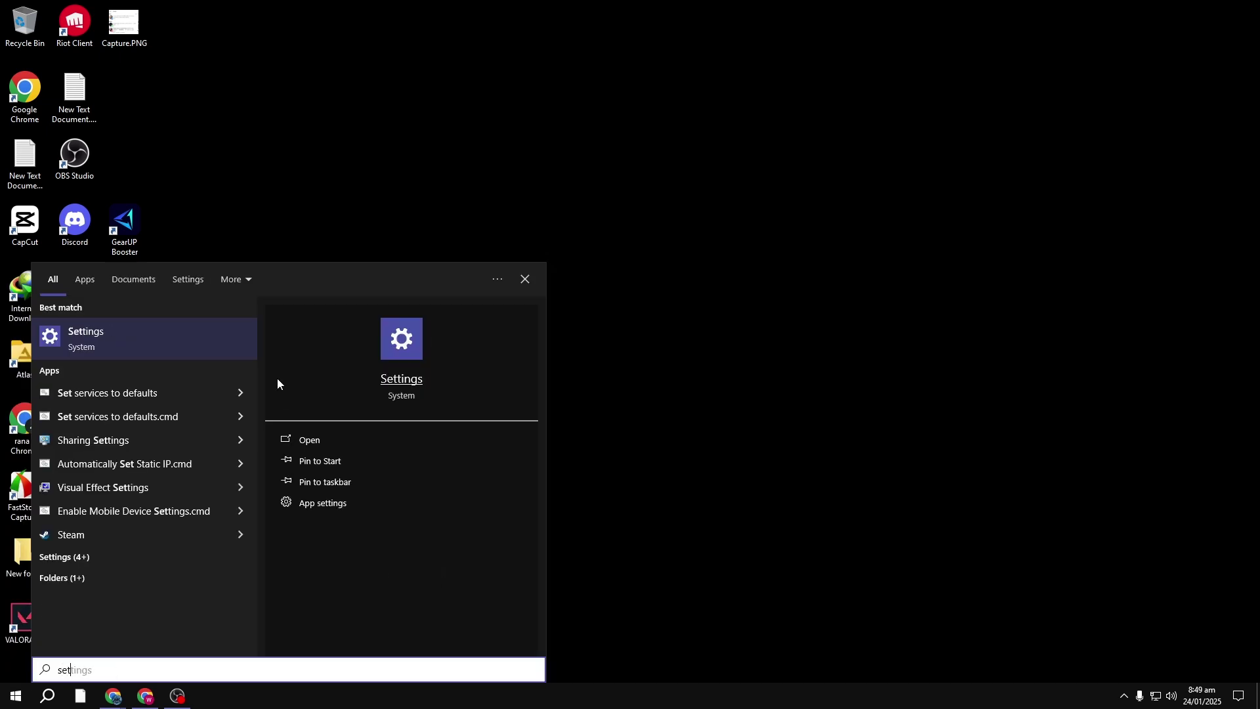
{"action": "type", "text": "t"}
{"action": "left_click", "coordinate": [138, 340]}
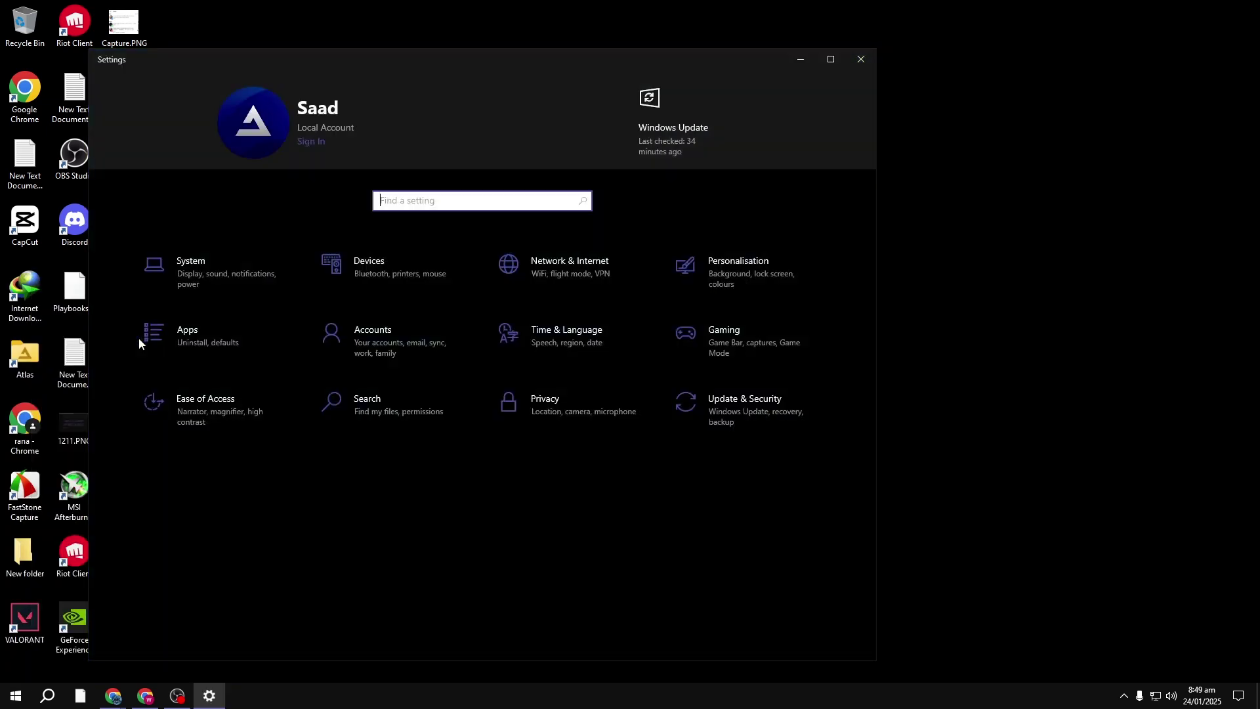
Search Settings for 'troub' and go to Troubleshoot, then Additional troubleshooters
{"action": "type", "text": "troub"}
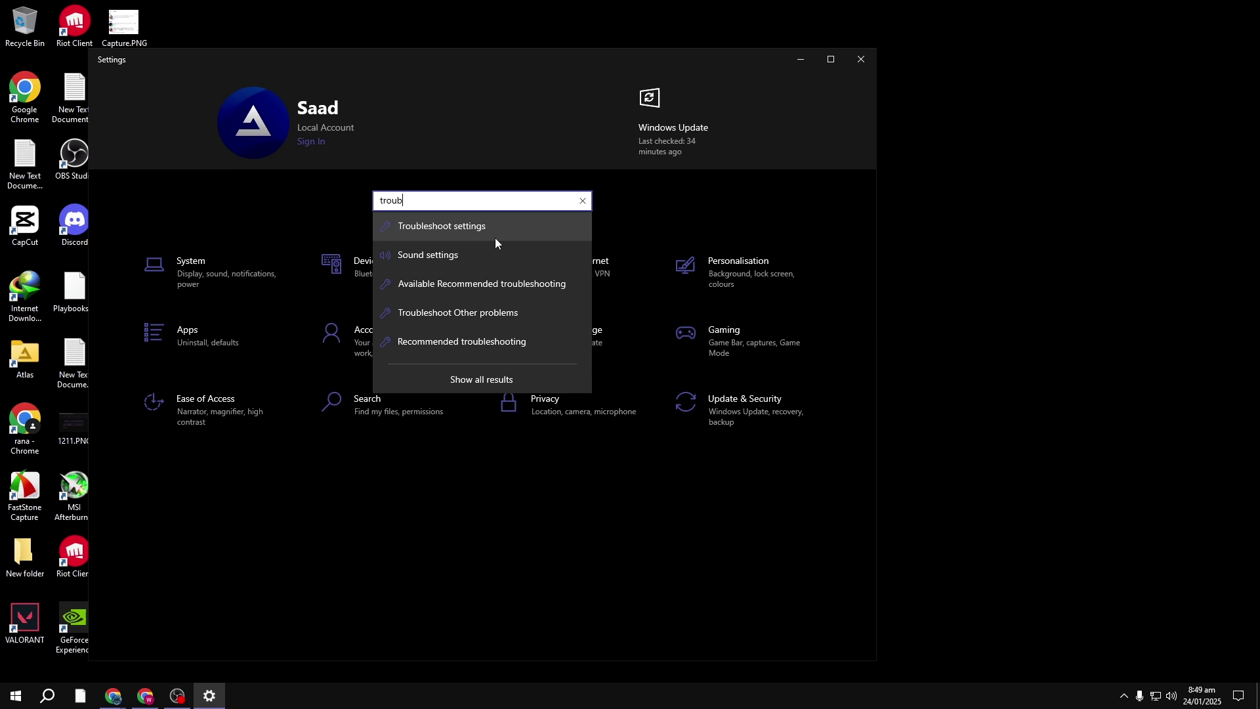
{"action": "left_click", "coordinate": [477, 225]}
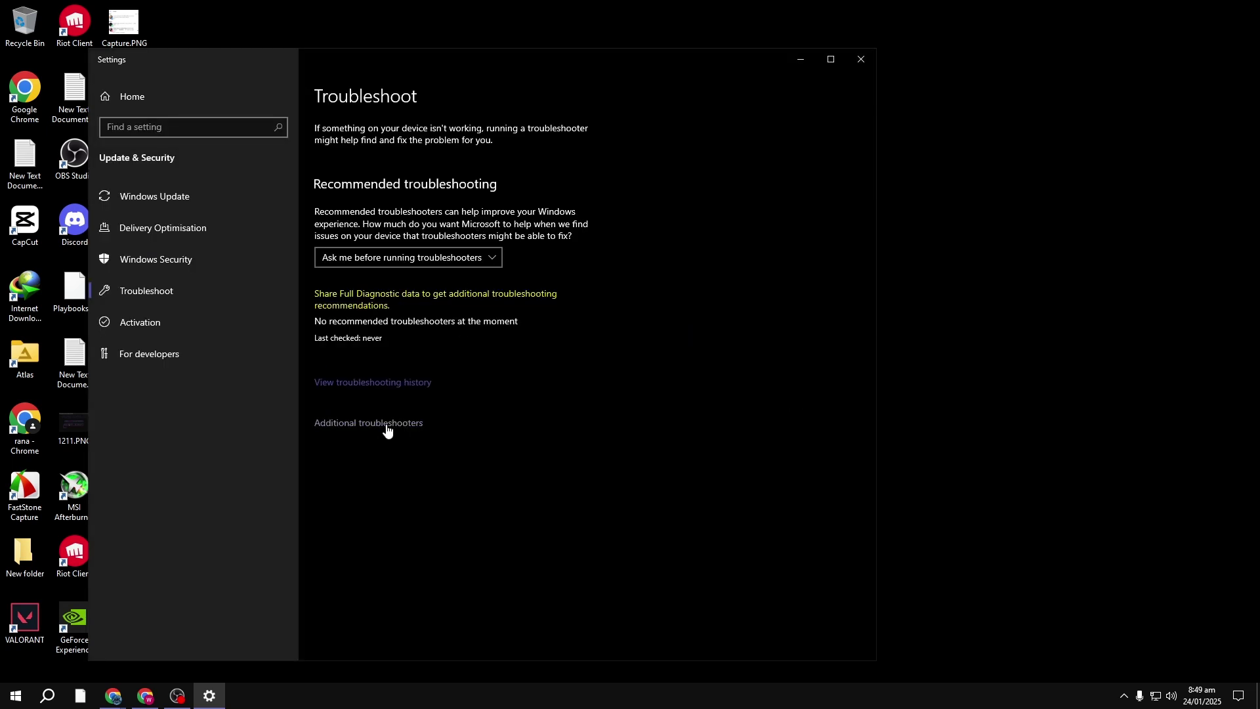
{"action": "left_click", "coordinate": [365, 423]}
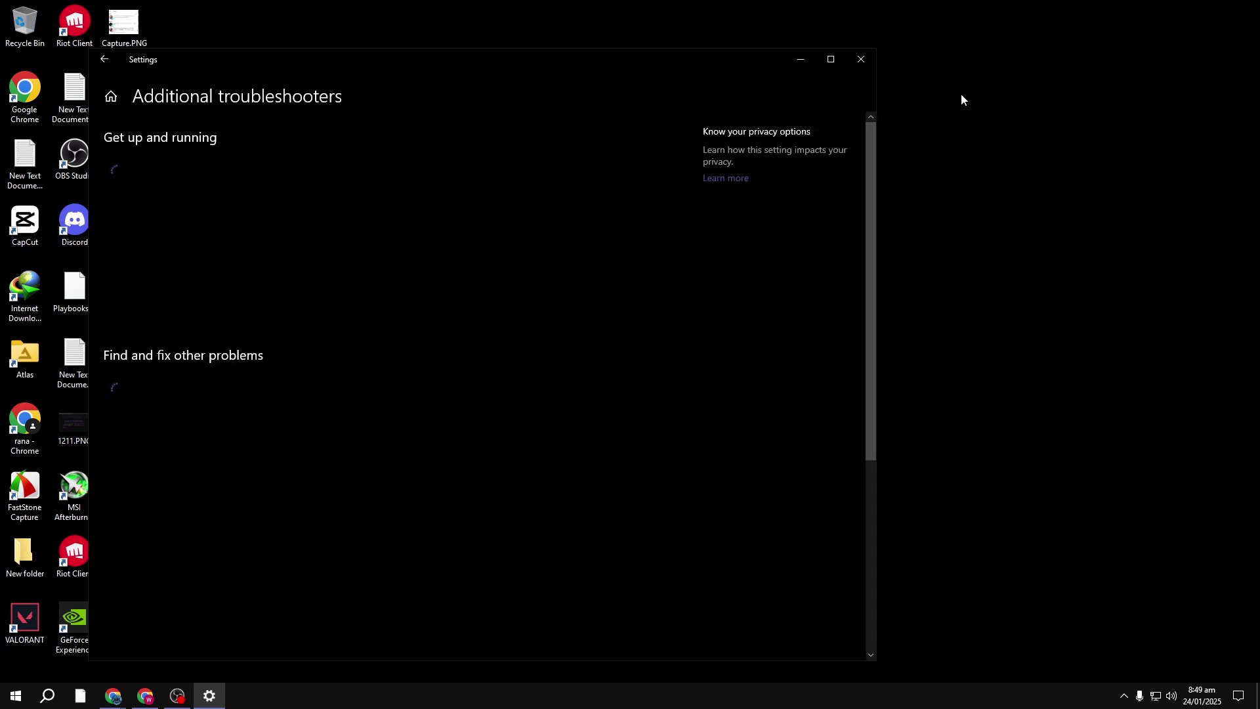
Run the Windows Store Apps troubleshooter from the Additional troubleshooters list
{"action": "left_click_drag", "start_coordinate": [868, 125], "coordinate": [858, 528]}
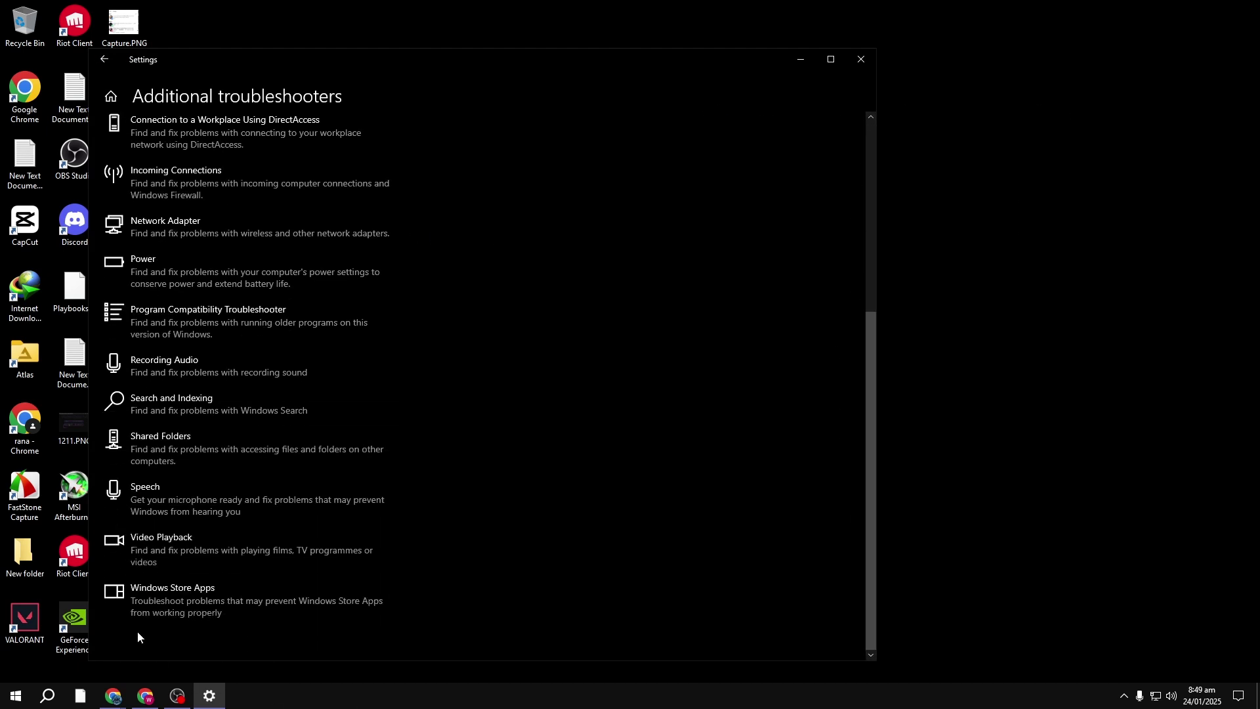
{"action": "left_click", "coordinate": [178, 592]}
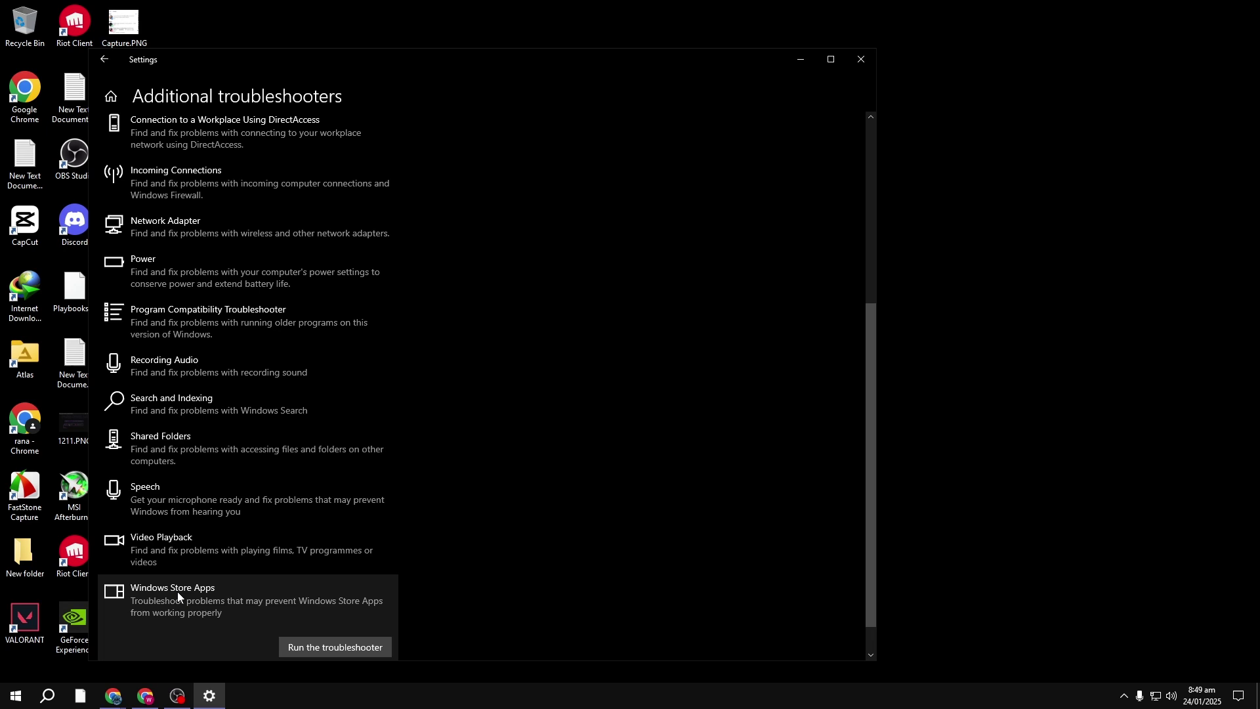
{"action": "left_click", "coordinate": [305, 646]}
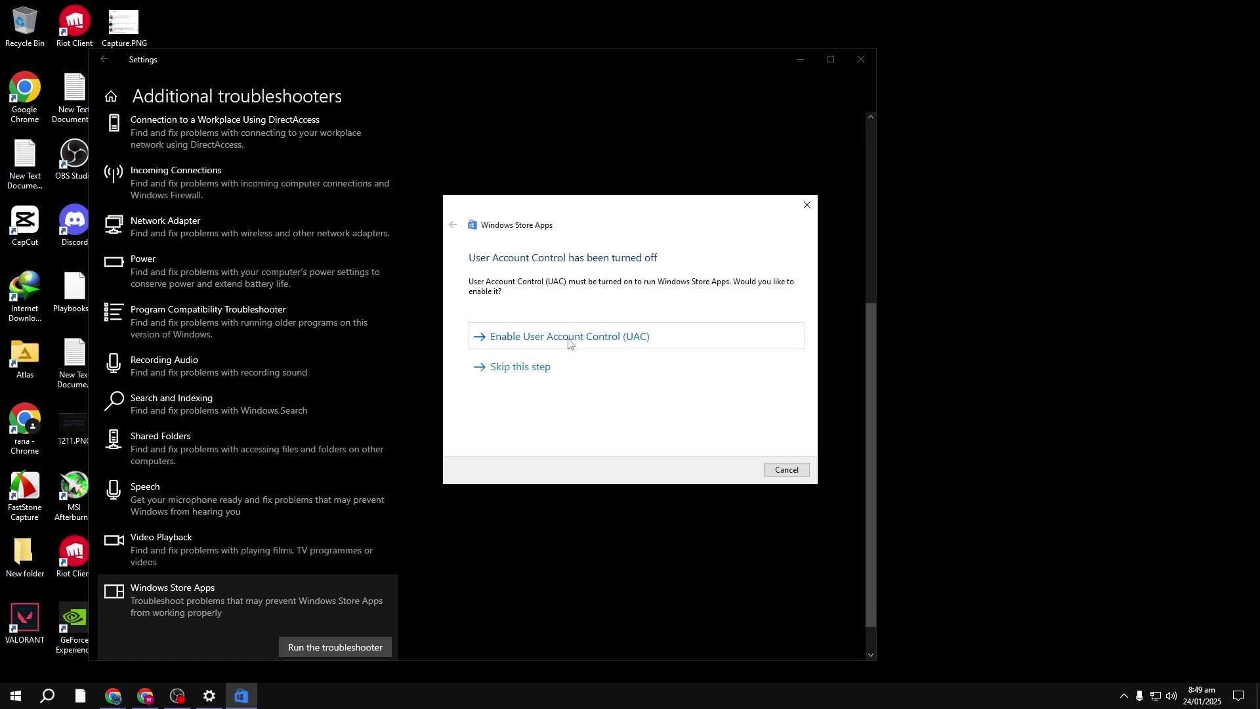
{"action": "left_click", "coordinate": [569, 337]}
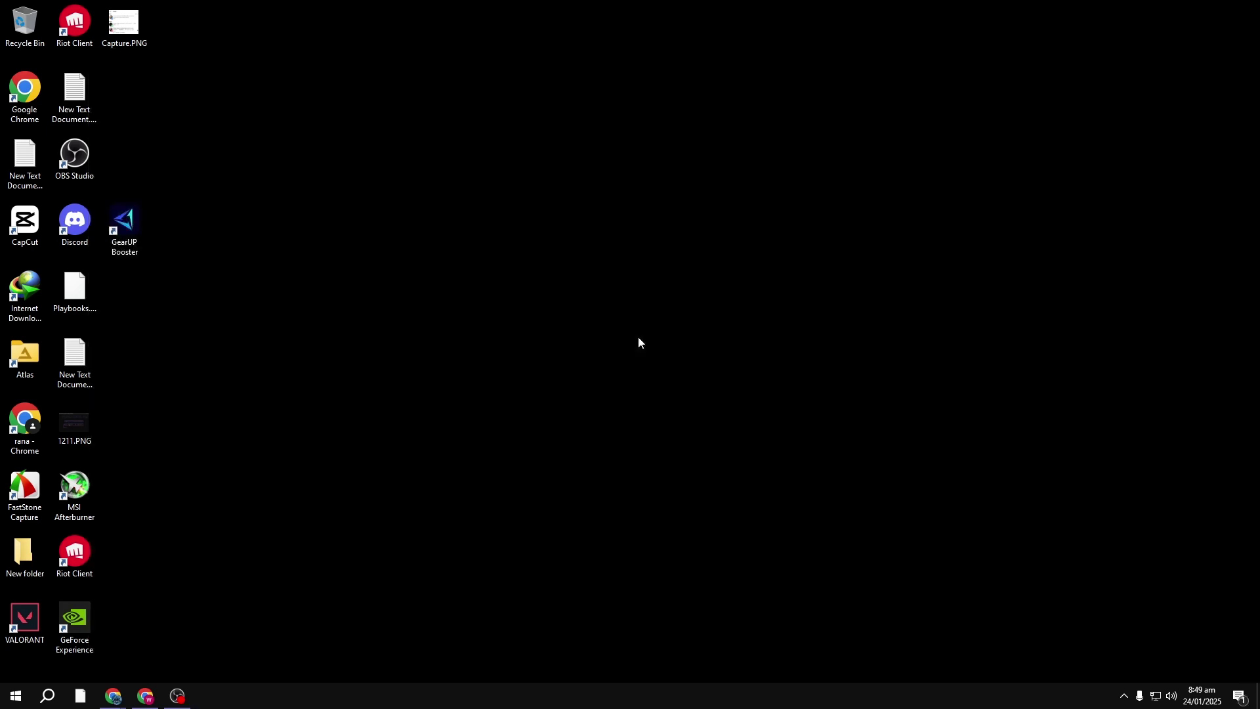